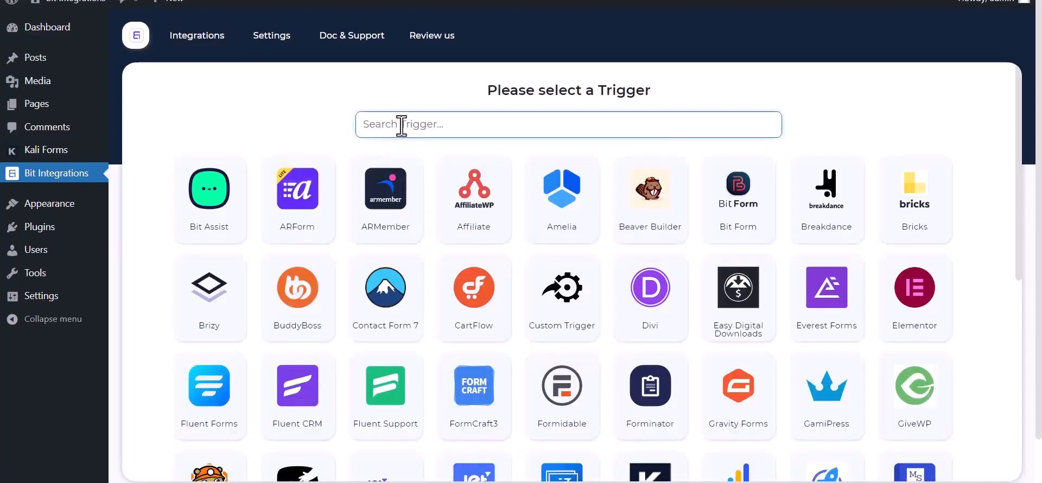
- Pick Kali Forms as the trigger, copy its webhook URL and start fetching test data
{"action": "type", "text": "ka"}
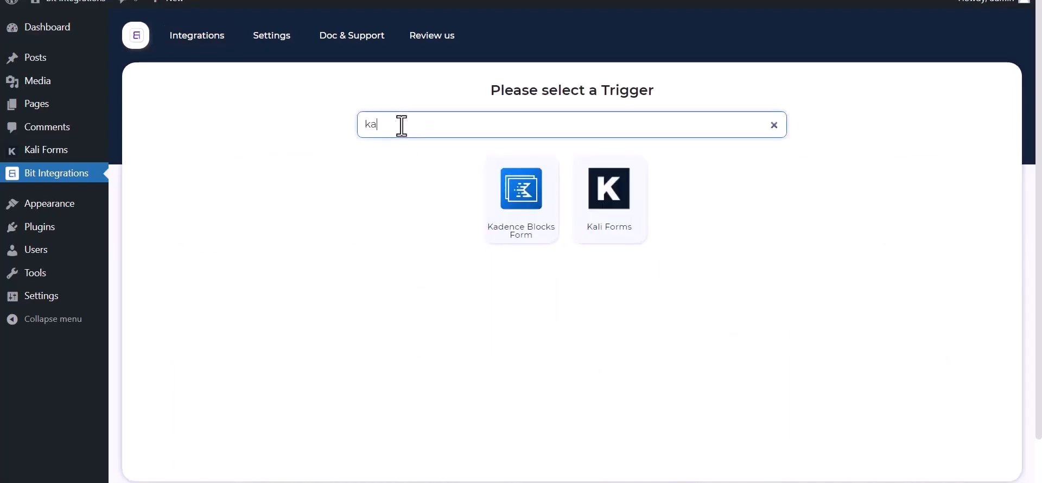
{"action": "left_click", "coordinate": [617, 223]}
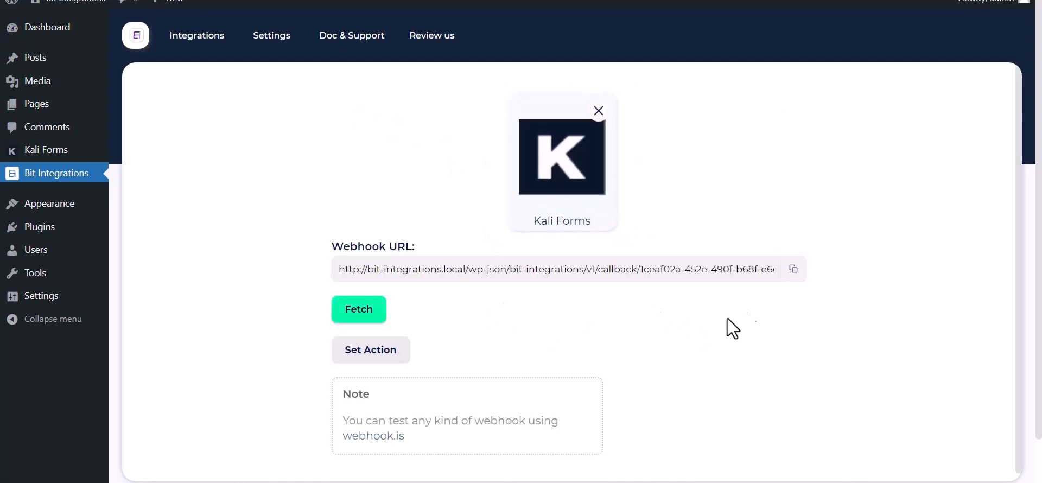
{"action": "left_click", "coordinate": [792, 272]}
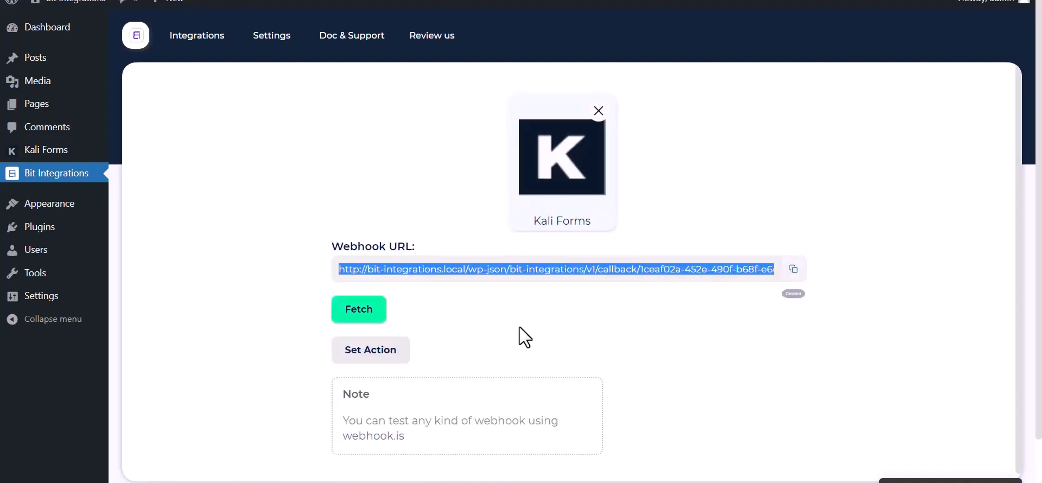
{"action": "left_click", "coordinate": [350, 318]}
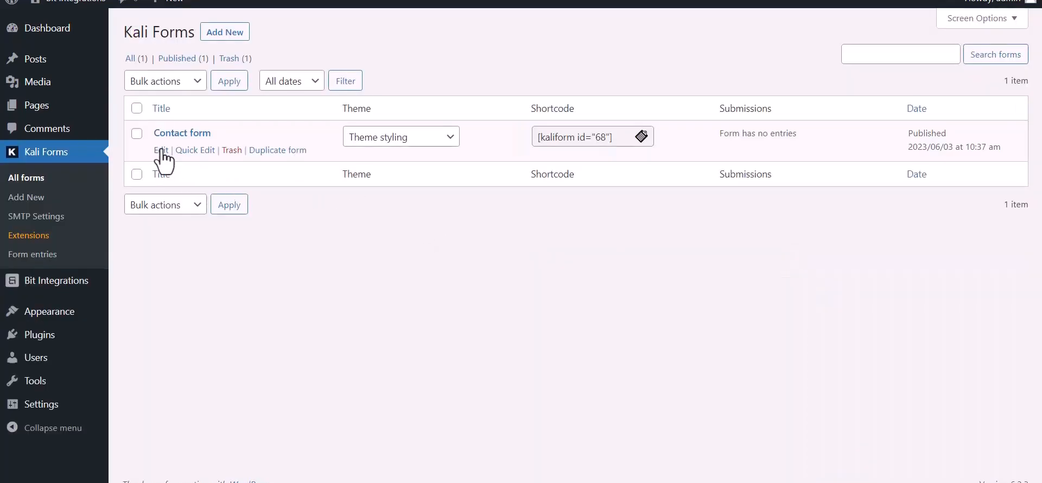
- Open the Contact form's Web Hooks settings and name a new webhook 'Bit Integration'
{"action": "left_click", "coordinate": [161, 151]}
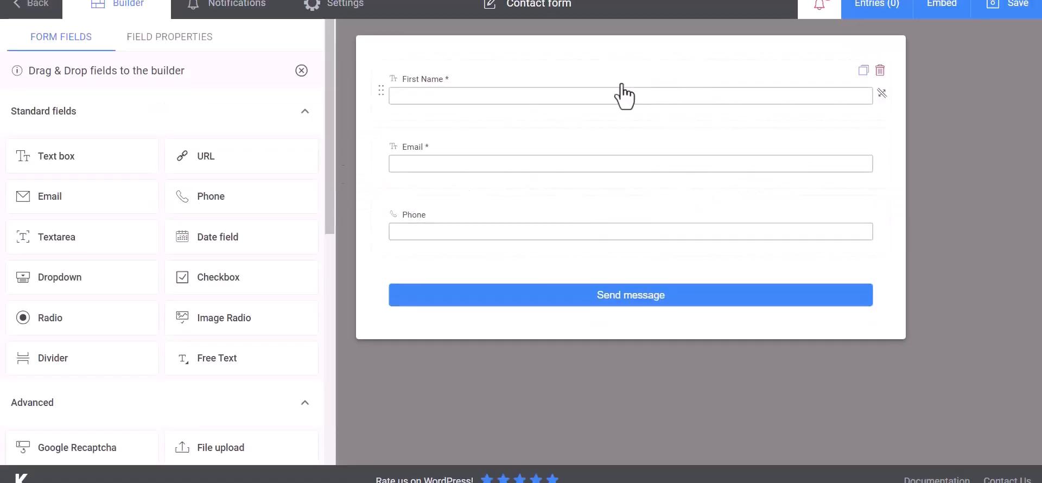
{"action": "left_click", "coordinate": [359, 14]}
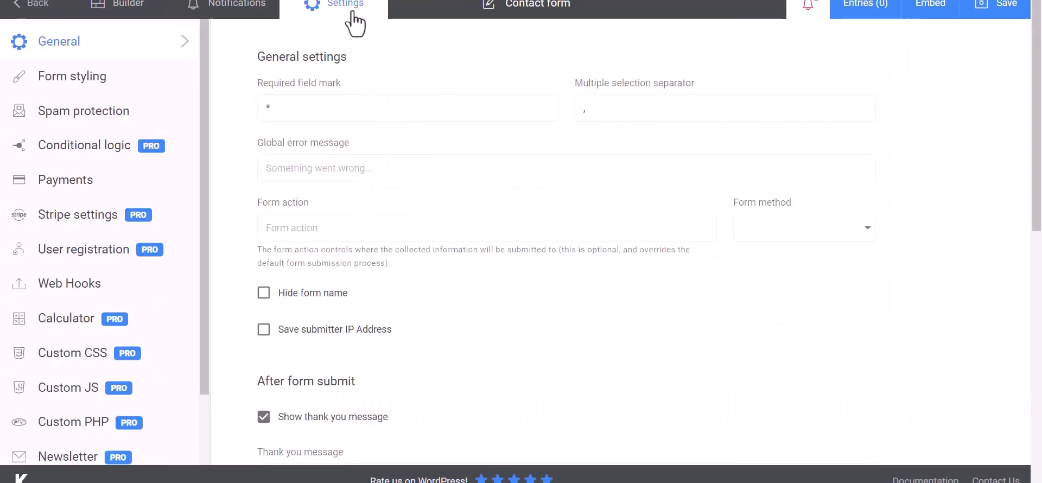
{"action": "left_click", "coordinate": [47, 286]}
{"action": "left_click", "coordinate": [328, 110]}
{"action": "type", "text": "Bit Integrat"}
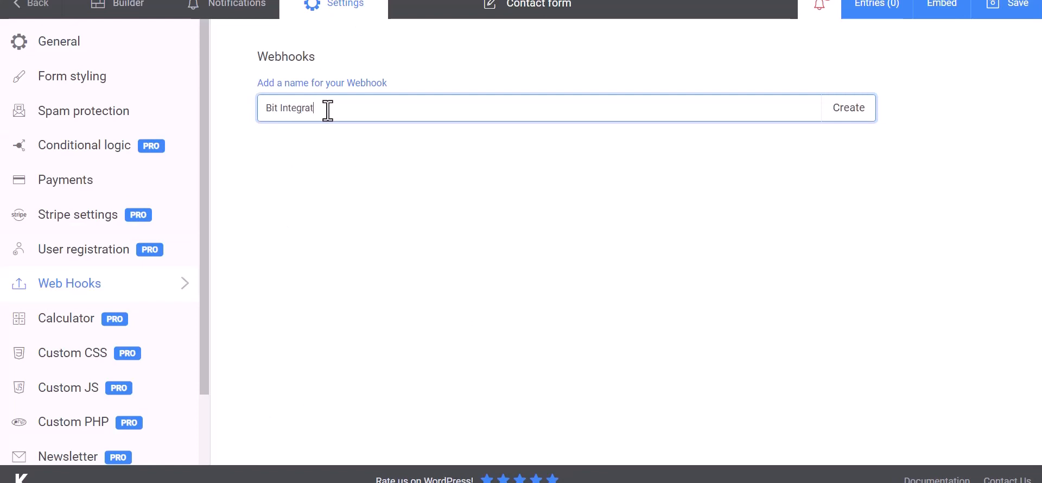
{"action": "type", "text": "ions"}
- Create the webhook and paste the Bit Integrations callback URL as its Payload URL
{"action": "left_click", "coordinate": [852, 117]}
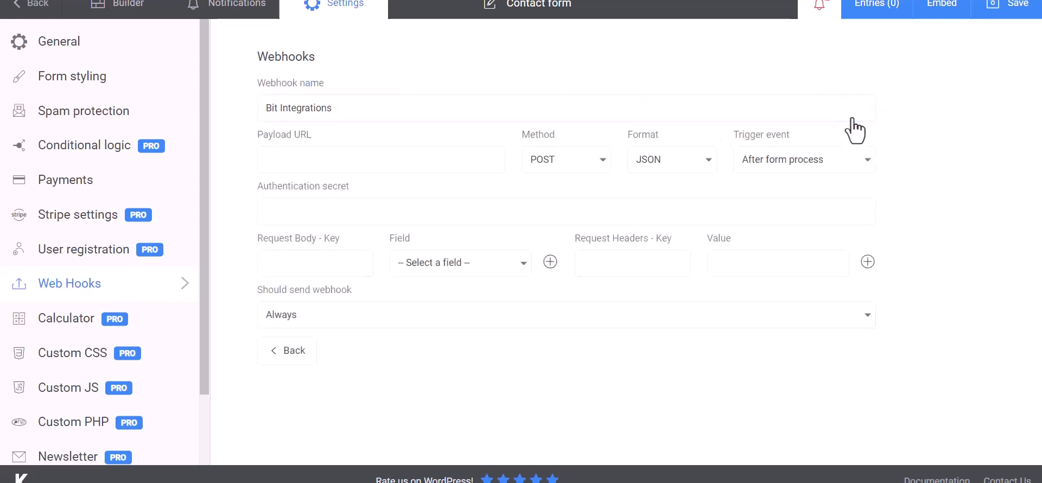
{"action": "left_click", "coordinate": [327, 157]}
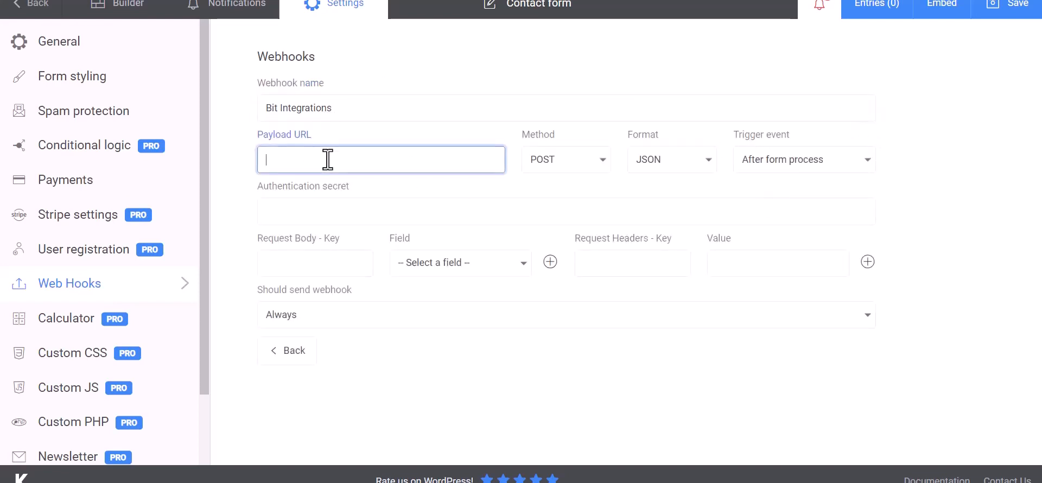
{"action": "key", "text": "ctrl+v"}
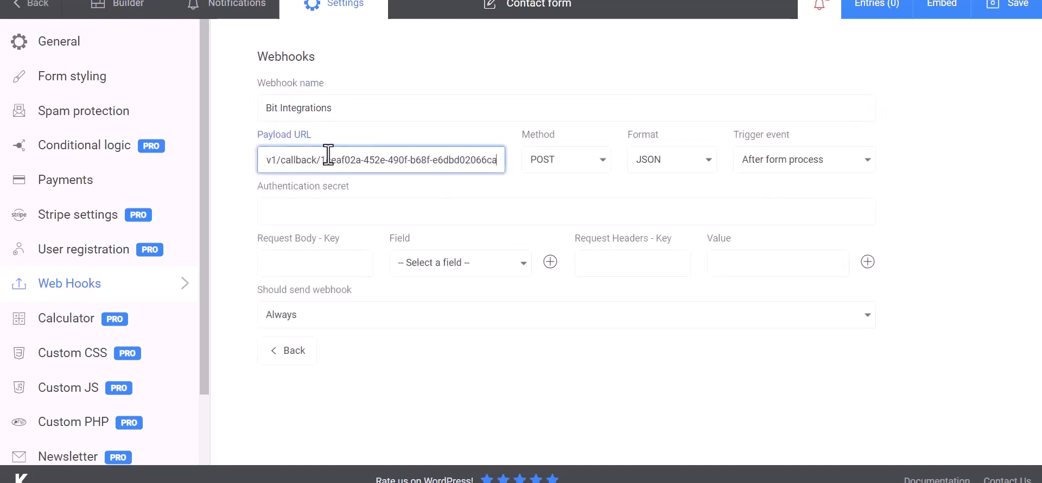
- Add request body rows Name, Email and Phone mapped to First Name, Email and Phone fields
{"action": "left_click", "coordinate": [325, 263]}
{"action": "left_click", "coordinate": [409, 267]}
{"action": "left_click", "coordinate": [440, 288]}
{"action": "left_click", "coordinate": [347, 266]}
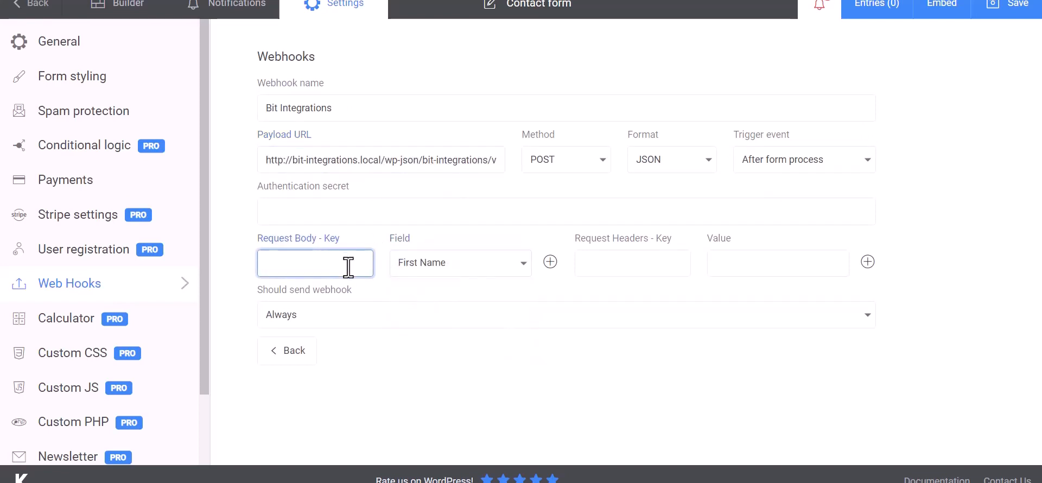
{"action": "type", "text": "Name"}
{"action": "left_click", "coordinate": [551, 261]}
{"action": "left_click", "coordinate": [459, 298]}
{"action": "left_click", "coordinate": [420, 348]}
{"action": "left_click", "coordinate": [348, 300]}
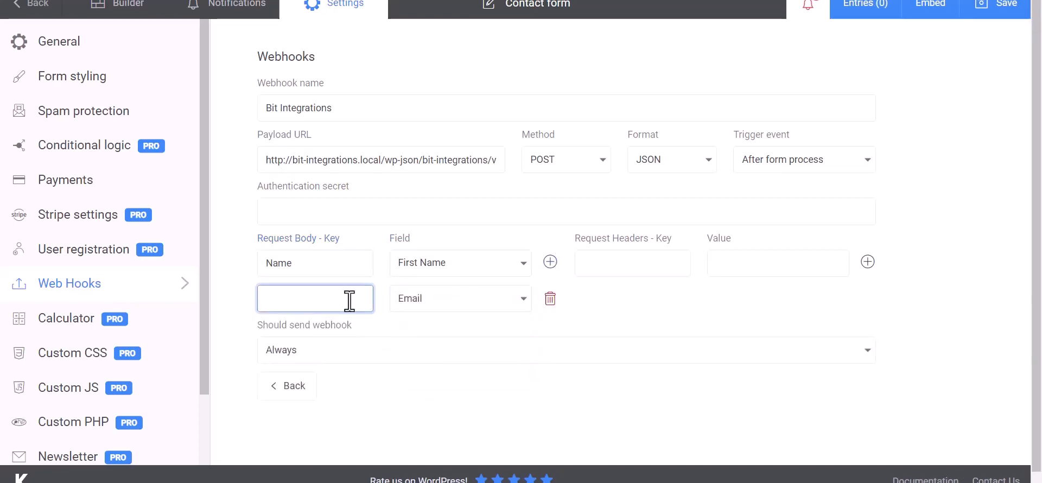
{"action": "type", "text": "Email"}
{"action": "left_click", "coordinate": [551, 261]}
{"action": "left_click", "coordinate": [459, 339]}
{"action": "left_click", "coordinate": [425, 406]}
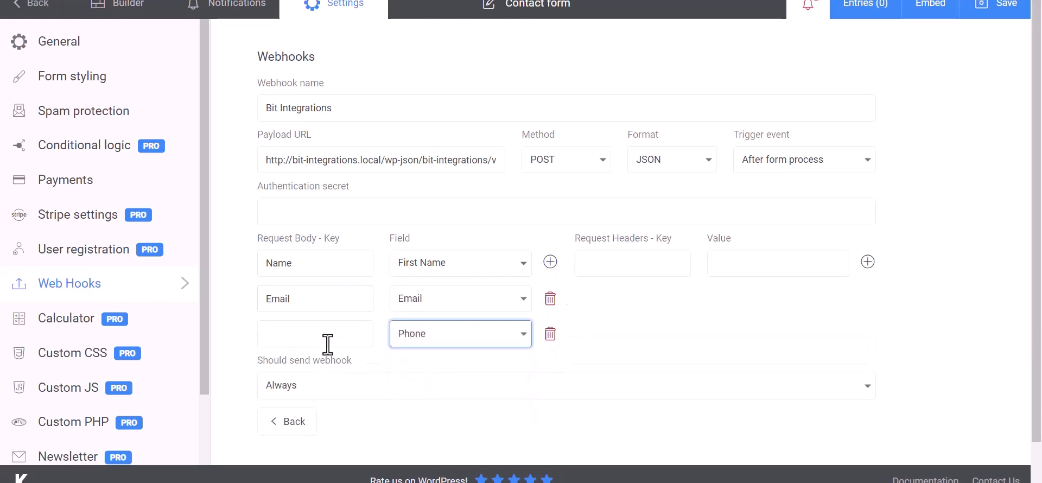
{"action": "left_click", "coordinate": [327, 346]}
{"action": "type", "text": "Phon"}
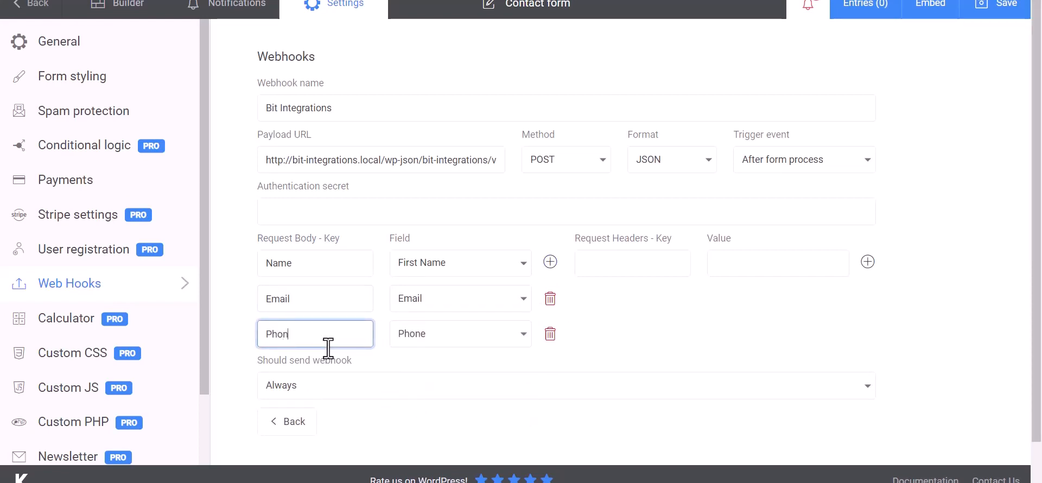
{"action": "type", "text": "e"}
{"action": "left_click", "coordinate": [695, 315]}
- Save the form, then return to Bit Integrations and proceed to choosing an action
{"action": "scroll", "coordinate": [654, 319], "scroll_direction": "down", "scroll_amount": 1}
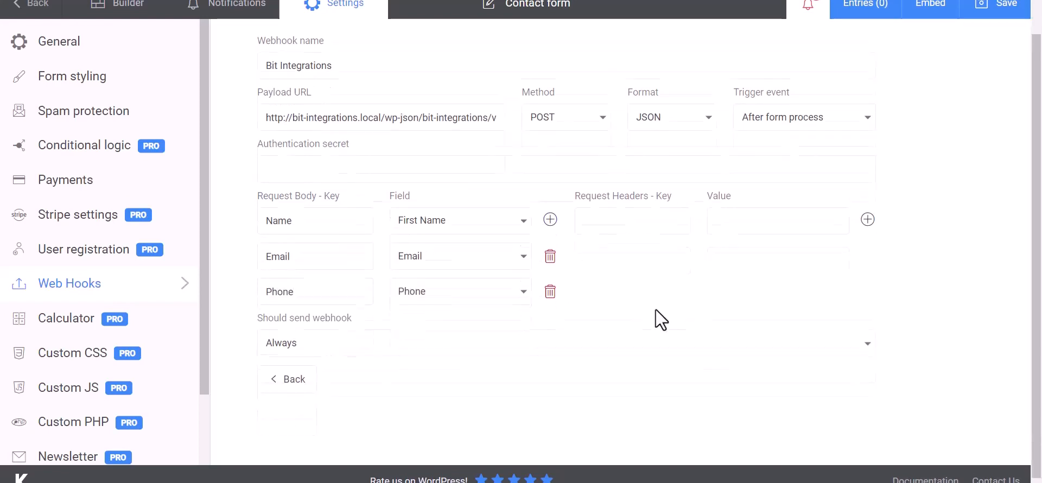
{"action": "left_click", "coordinate": [998, 10]}
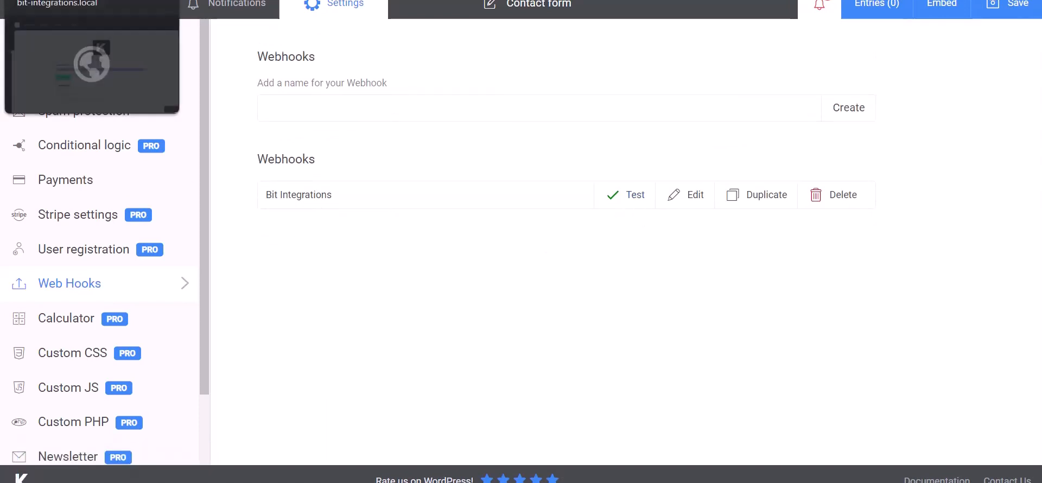
{"action": "left_click", "coordinate": [70, 0]}
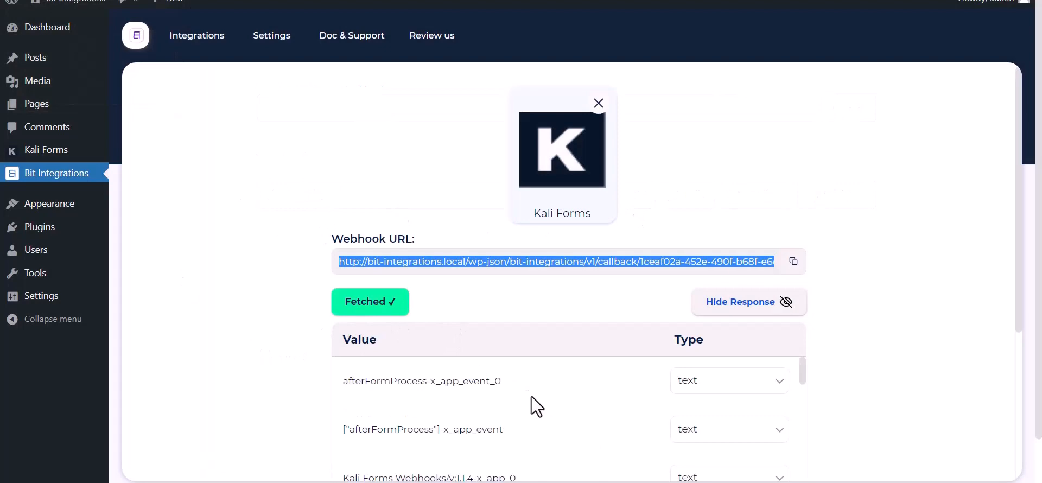
{"action": "scroll", "coordinate": [531, 396], "scroll_direction": "down", "scroll_amount": 10}
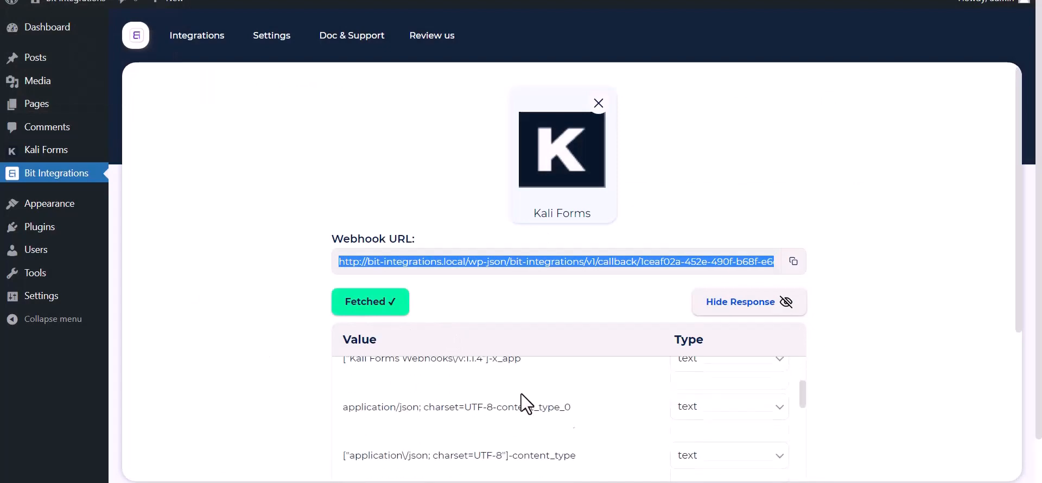
{"action": "scroll", "coordinate": [456, 440], "scroll_direction": "down", "scroll_amount": 3}
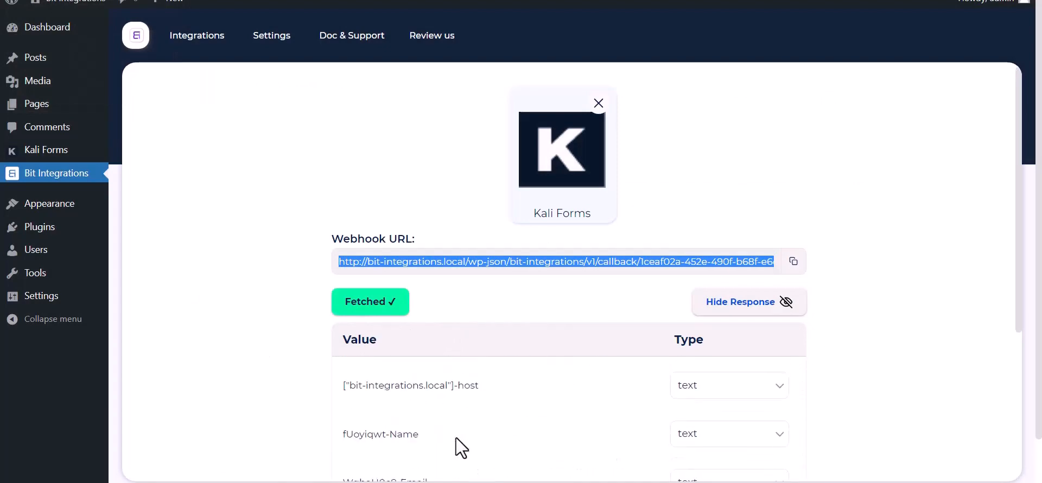
{"action": "scroll", "coordinate": [252, 374], "scroll_direction": "down", "scroll_amount": 6}
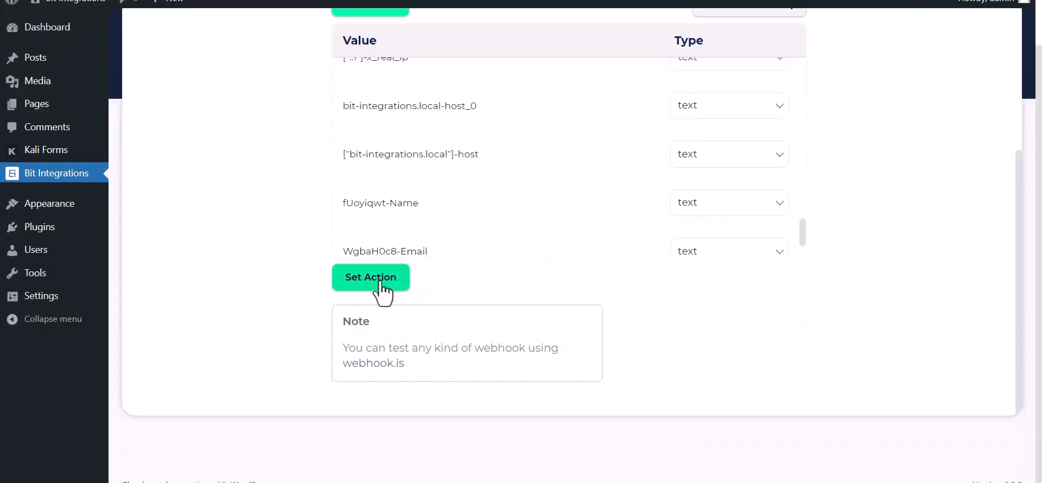
{"action": "left_click", "coordinate": [378, 279]}
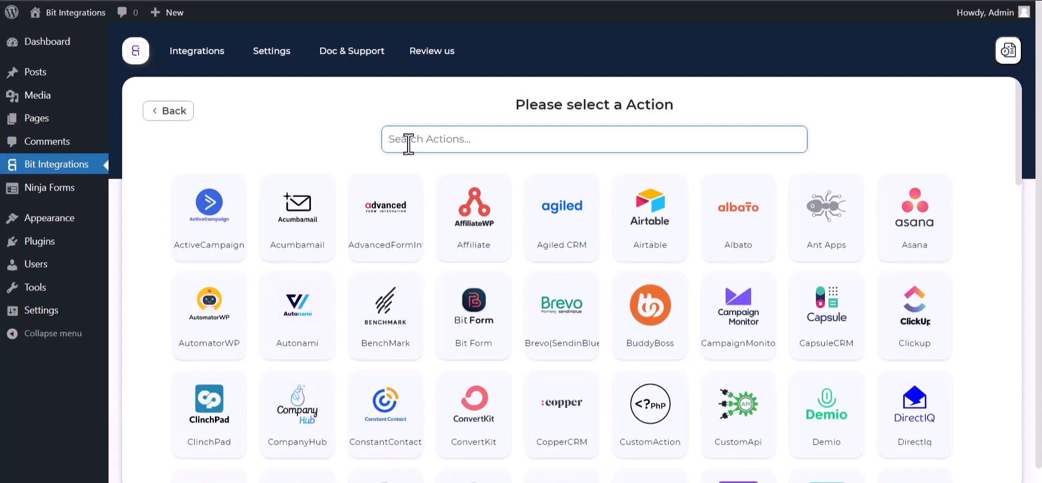
- Search 'sui' and select the SuiteDash tile as the action
{"action": "type", "text": "suite"}
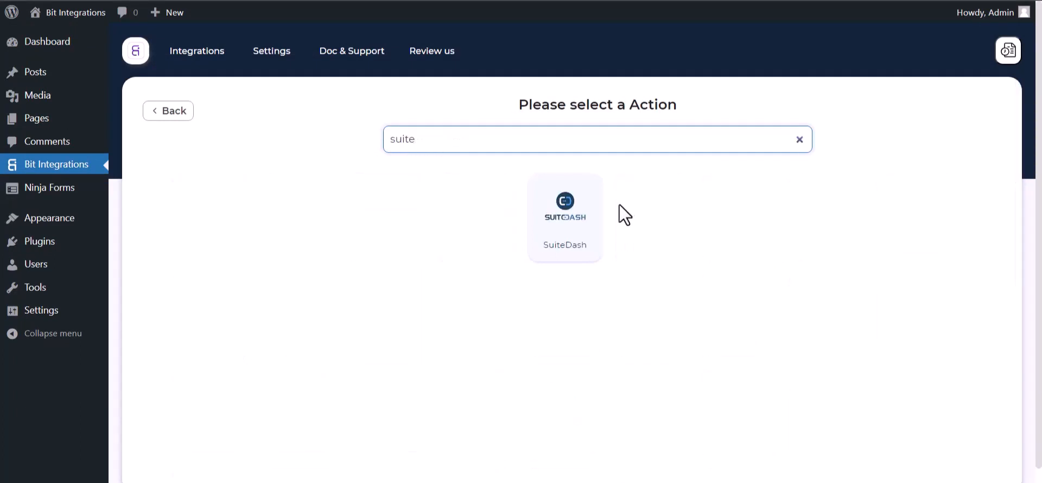
{"action": "left_click", "coordinate": [578, 230]}
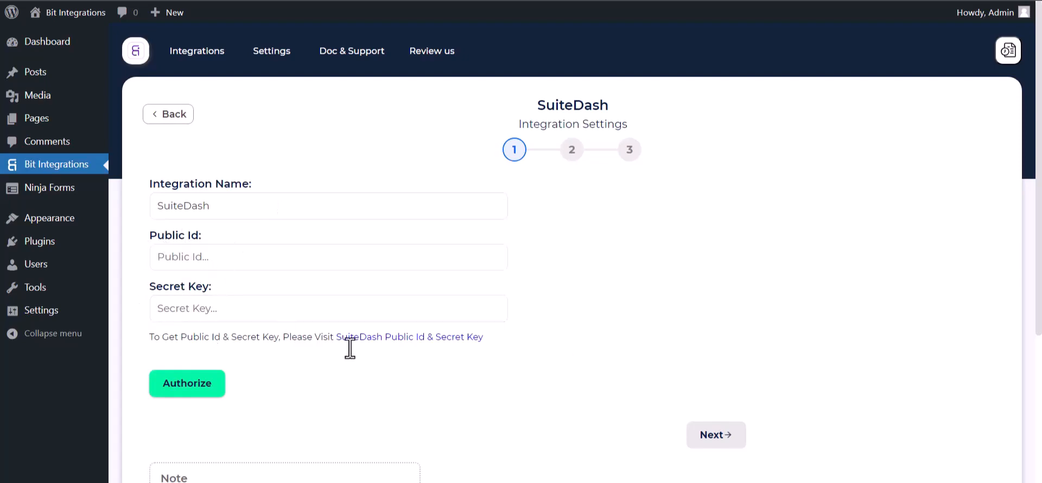
- Copy the SuiteDash Public ID from Secure API into Bit Integrations' Public Id field
{"action": "left_click", "coordinate": [383, 337]}
{"action": "scroll", "coordinate": [455, 285], "scroll_direction": "down", "scroll_amount": 2}
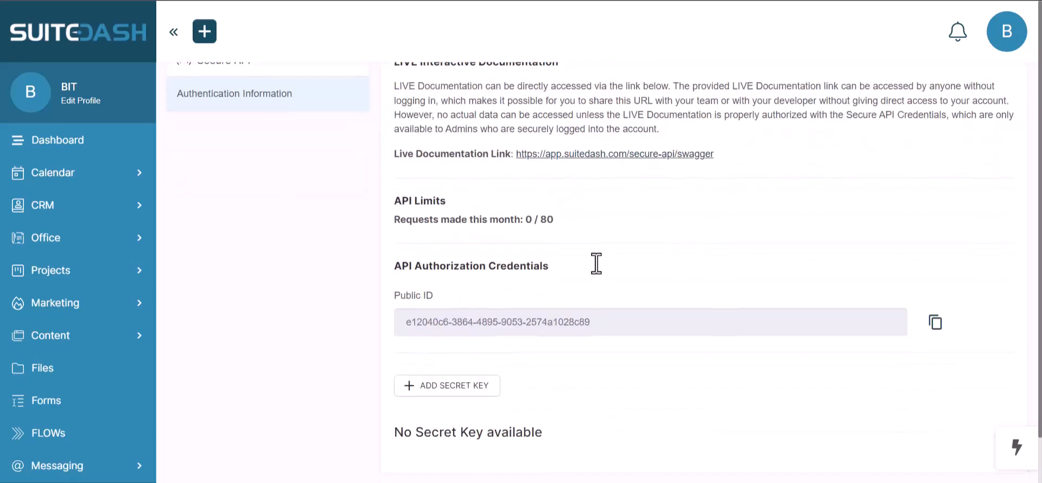
{"action": "left_click", "coordinate": [936, 325]}
{"action": "key", "text": "ctrl+shift+Tab"}
{"action": "left_click", "coordinate": [268, 261]}
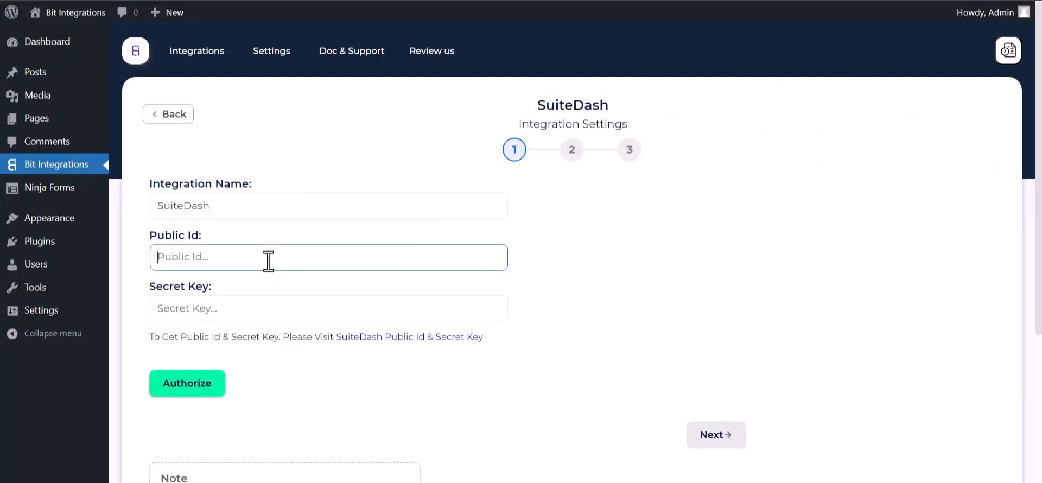
{"action": "key", "text": "ctrl+v"}
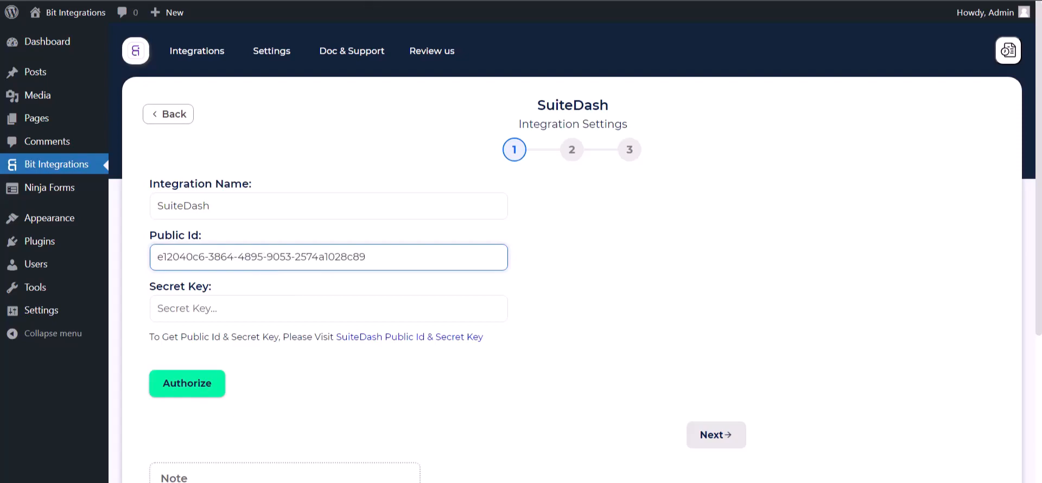
- Add a SuiteDash secret key named 'Bit Integrations', copy it and save
{"action": "key", "text": "ctrl+Tab"}
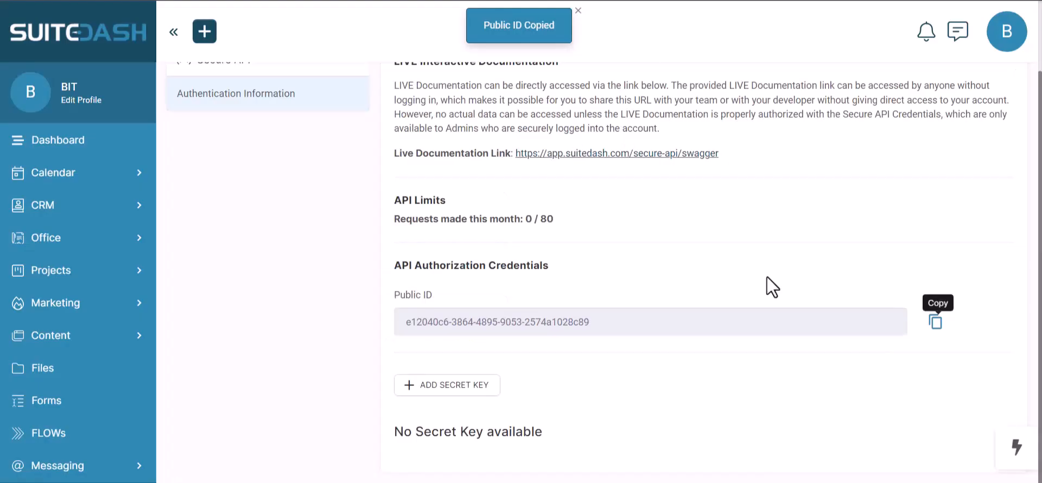
{"action": "left_click", "coordinate": [455, 387]}
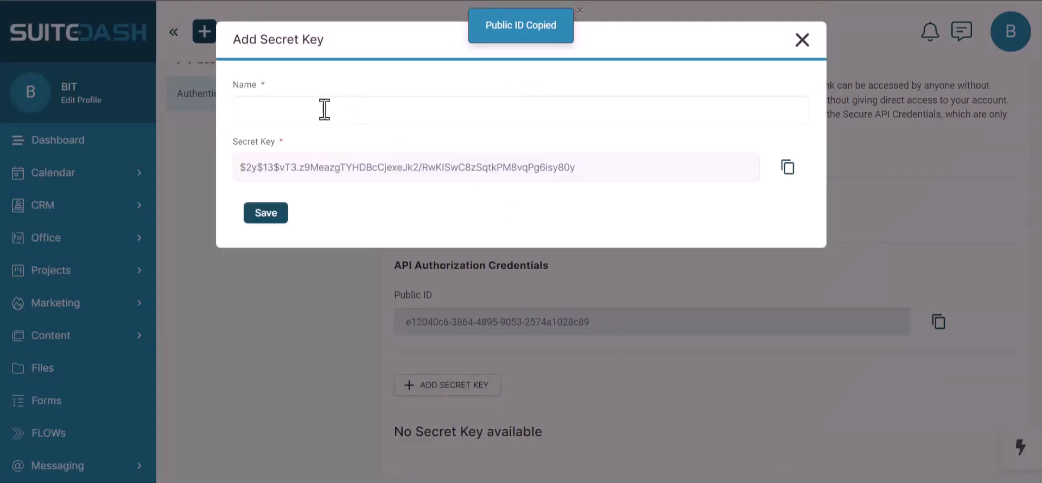
{"action": "left_click", "coordinate": [309, 115]}
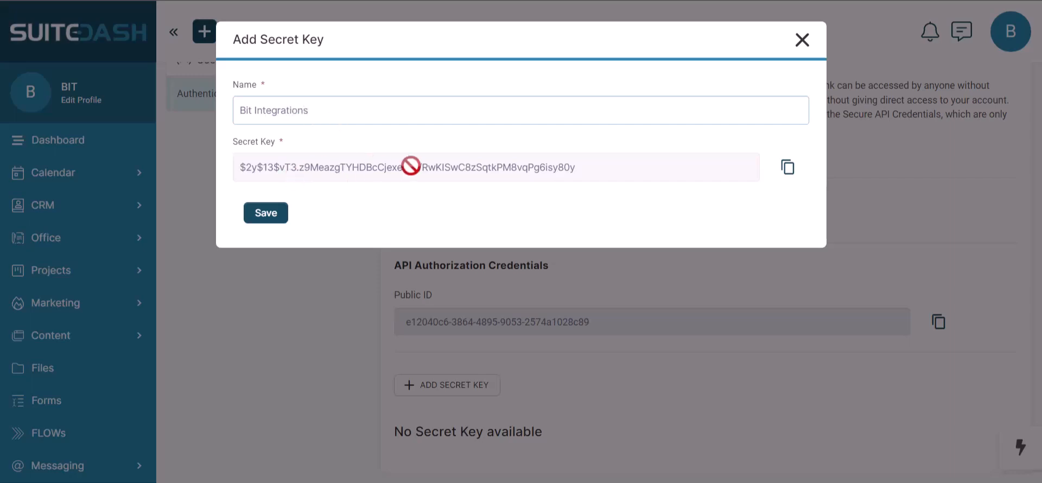
{"action": "left_click", "coordinate": [786, 172]}
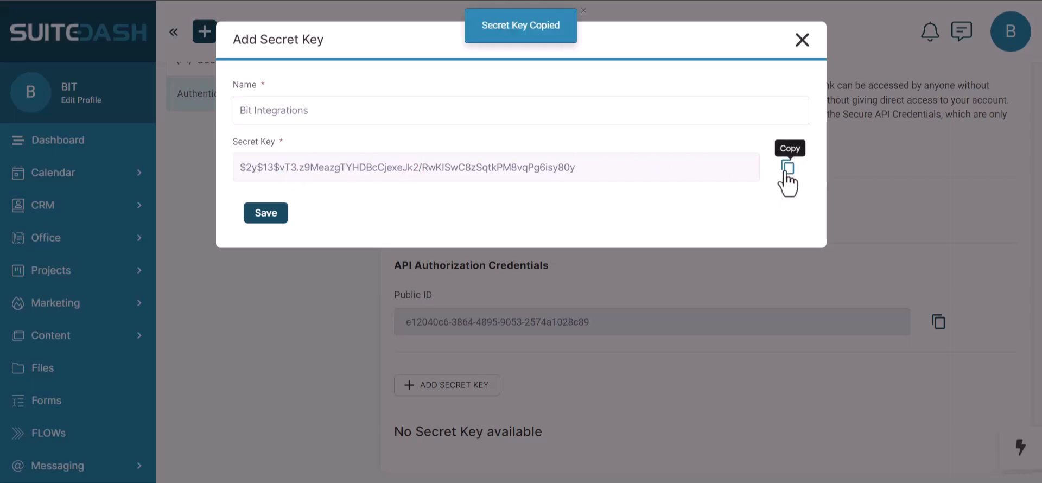
{"action": "left_click", "coordinate": [267, 214]}
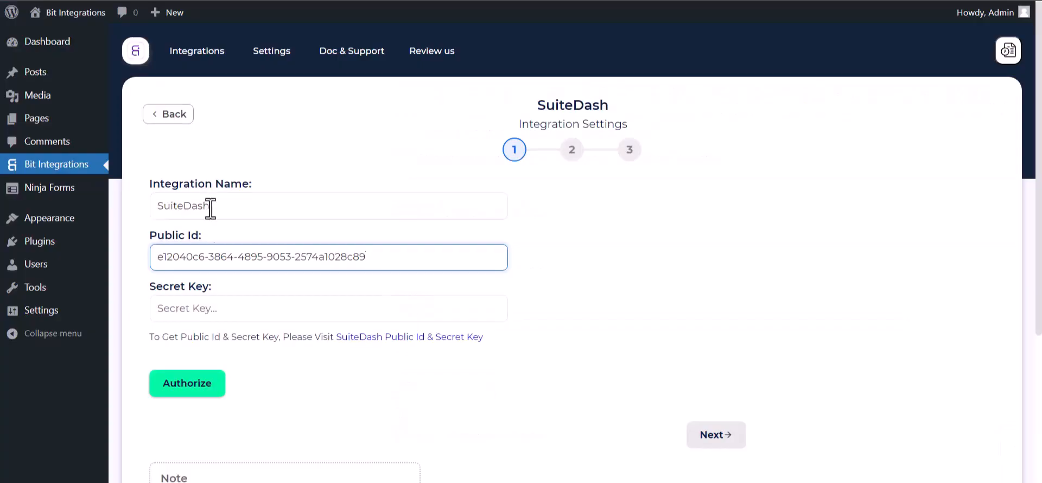
{"action": "left_click", "coordinate": [223, 306]}
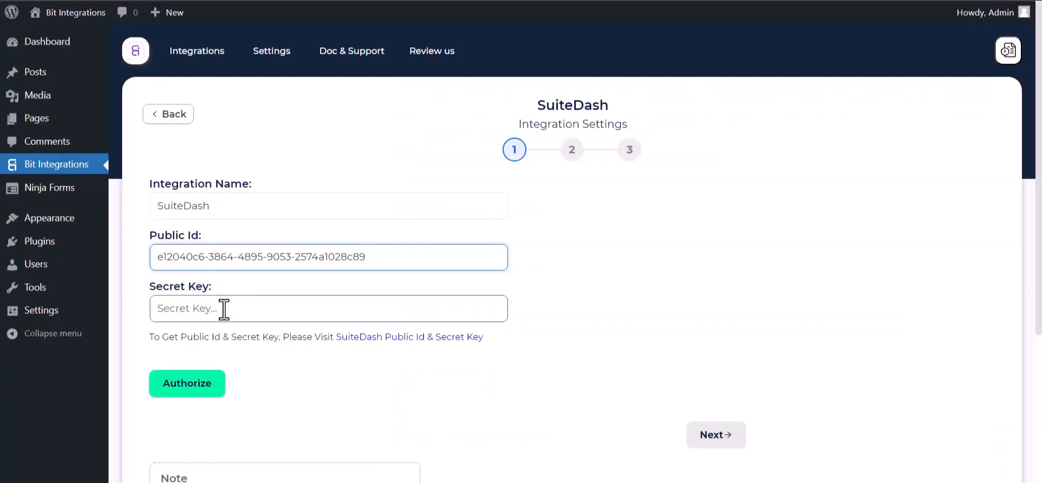
- Paste the secret key, authorize the SuiteDash connection, and continue to the action step
{"action": "key", "text": "ctrl+v"}
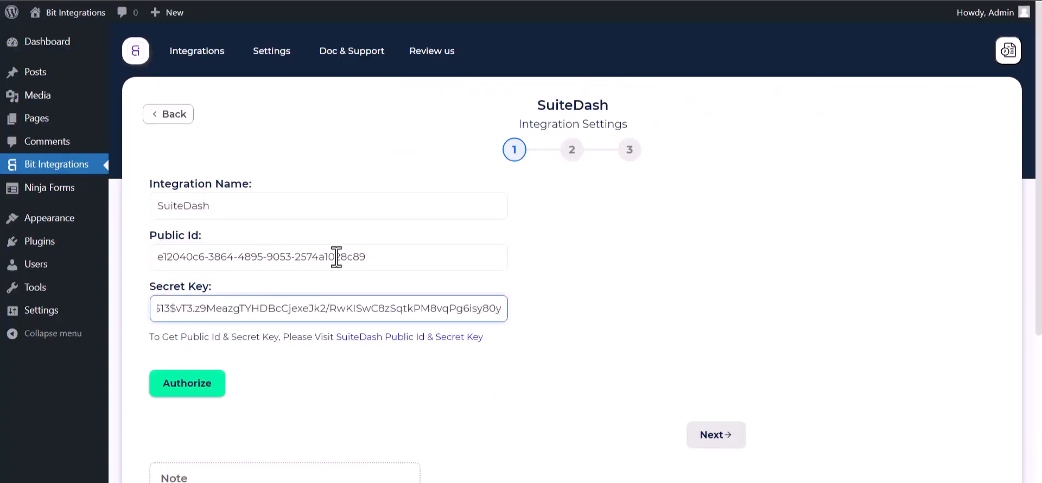
{"action": "left_click", "coordinate": [199, 387]}
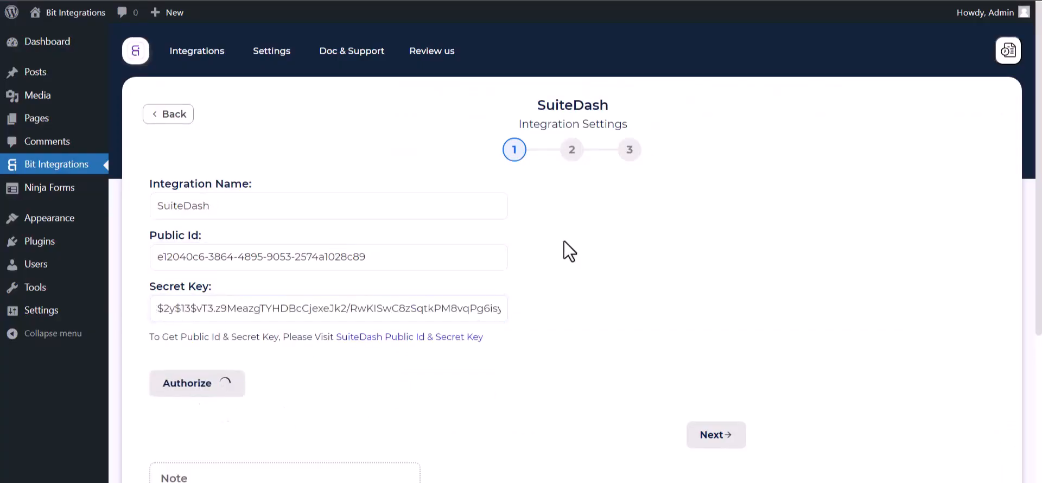
{"action": "scroll", "coordinate": [611, 268], "scroll_direction": "down", "scroll_amount": 2}
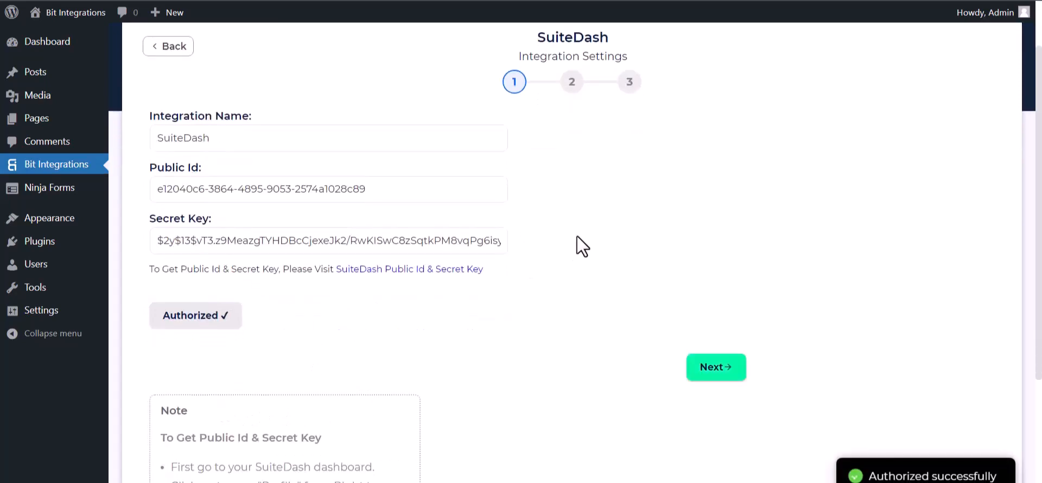
{"action": "scroll", "coordinate": [597, 308], "scroll_direction": "down", "scroll_amount": 2}
{"action": "scroll", "coordinate": [627, 298], "scroll_direction": "up", "scroll_amount": 4}
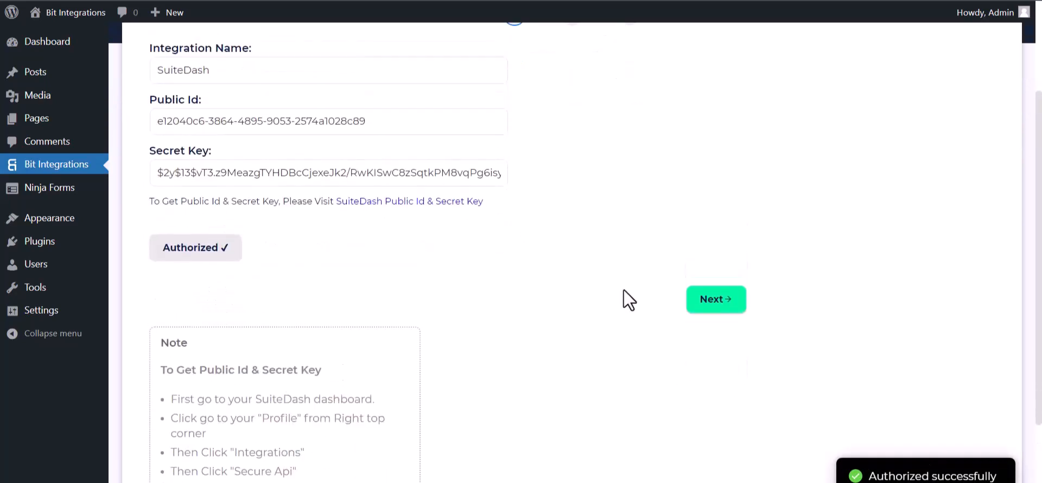
{"action": "left_click", "coordinate": [725, 441]}
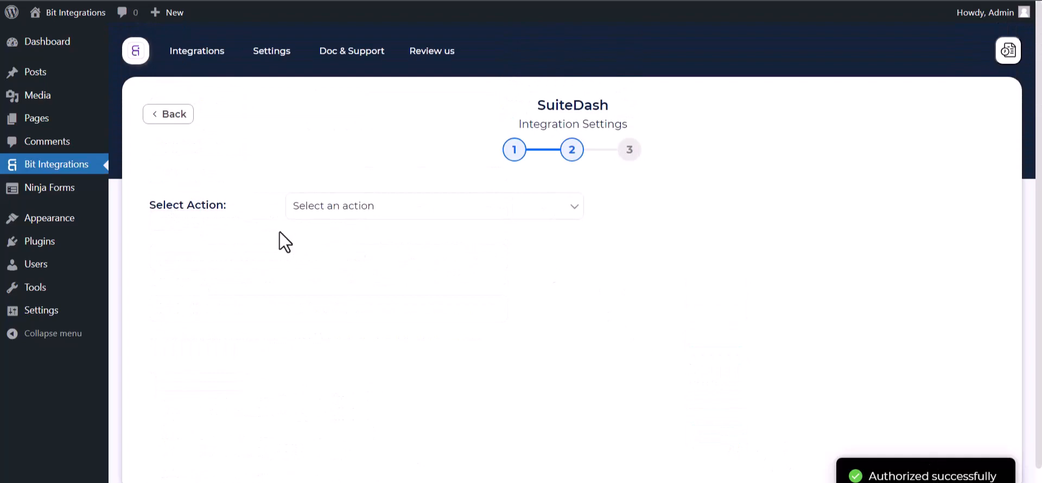
- Set the action to Create Contact with the Lead role
{"action": "left_click", "coordinate": [398, 212]}
{"action": "left_click", "coordinate": [347, 240]}
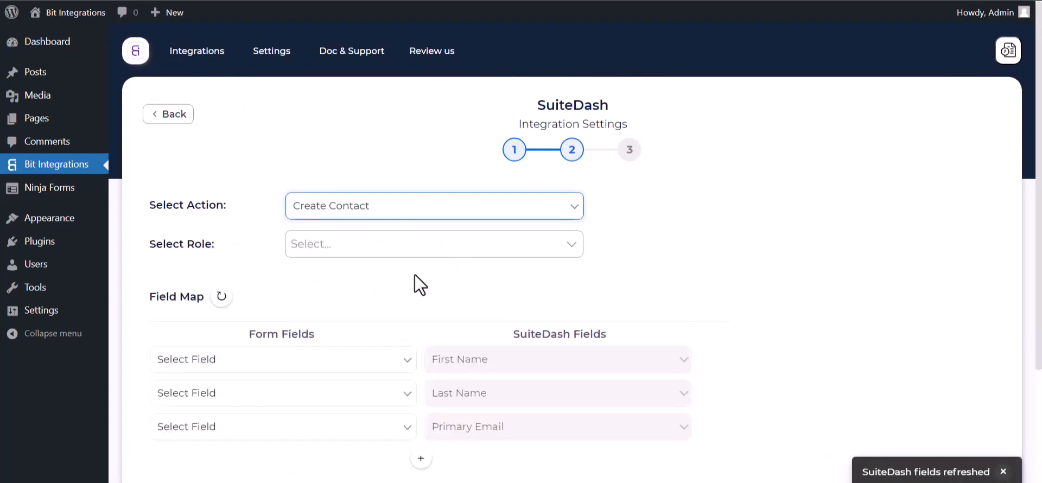
{"action": "left_click", "coordinate": [333, 245]}
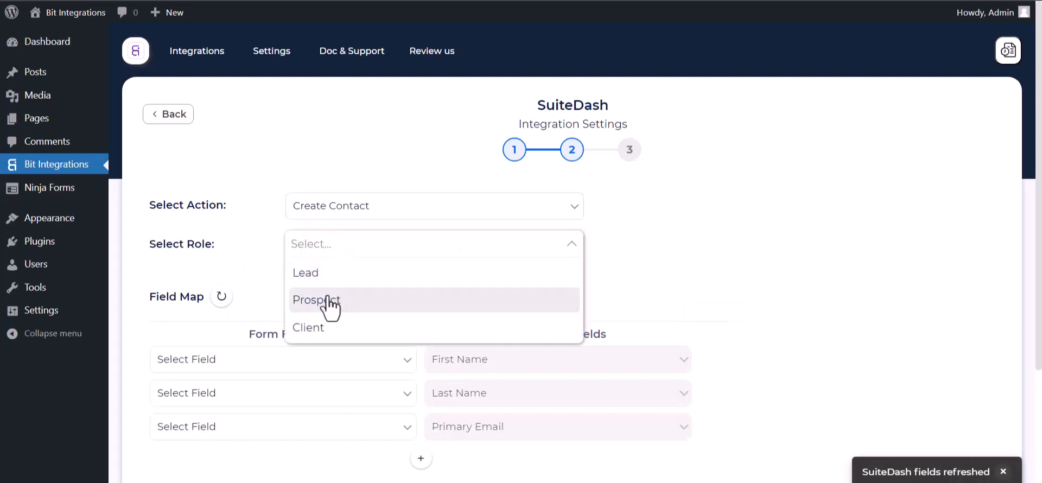
{"action": "left_click", "coordinate": [327, 280]}
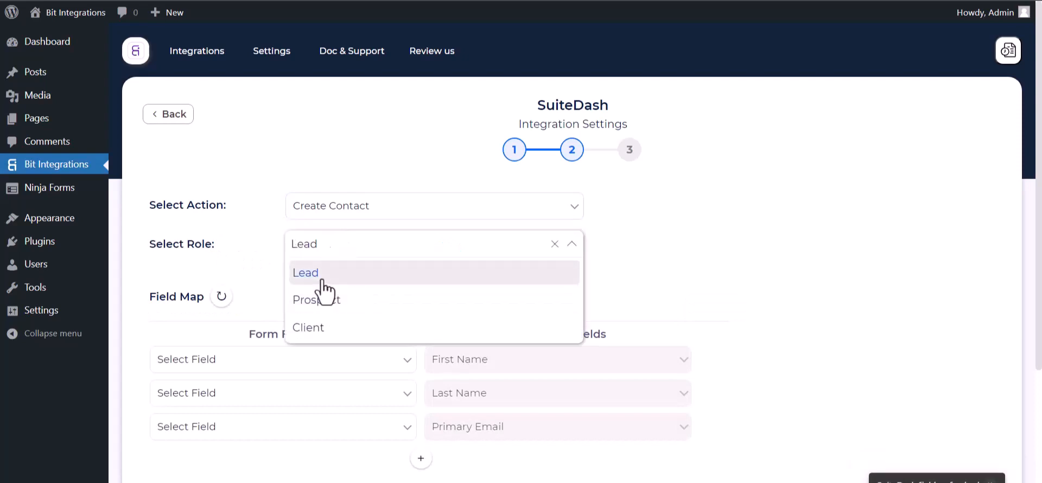
{"action": "left_click", "coordinate": [623, 277]}
{"action": "scroll", "coordinate": [458, 271], "scroll_direction": "down", "scroll_amount": 1}
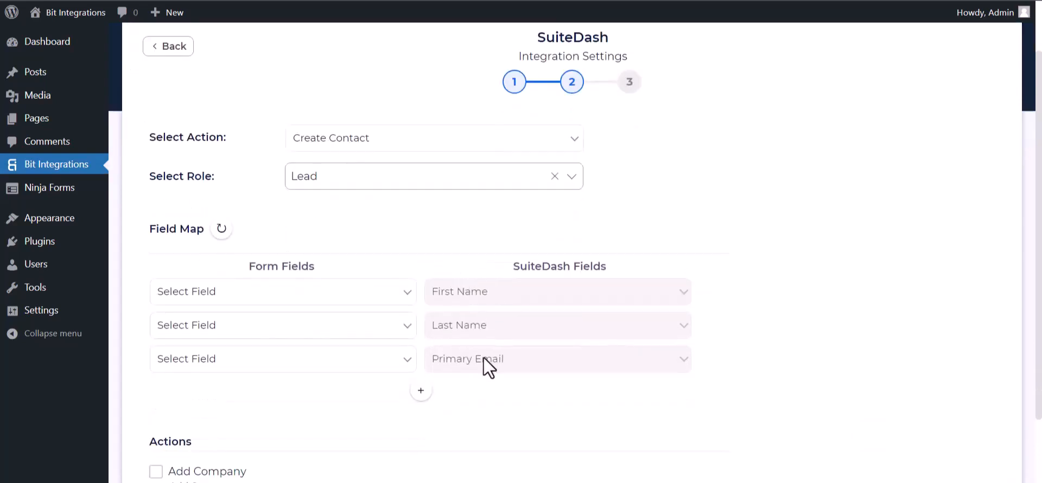
- Map the form's First Name, Last Name and Email (to Primary Email) fields
{"action": "left_click", "coordinate": [359, 299]}
{"action": "left_click", "coordinate": [278, 338]}
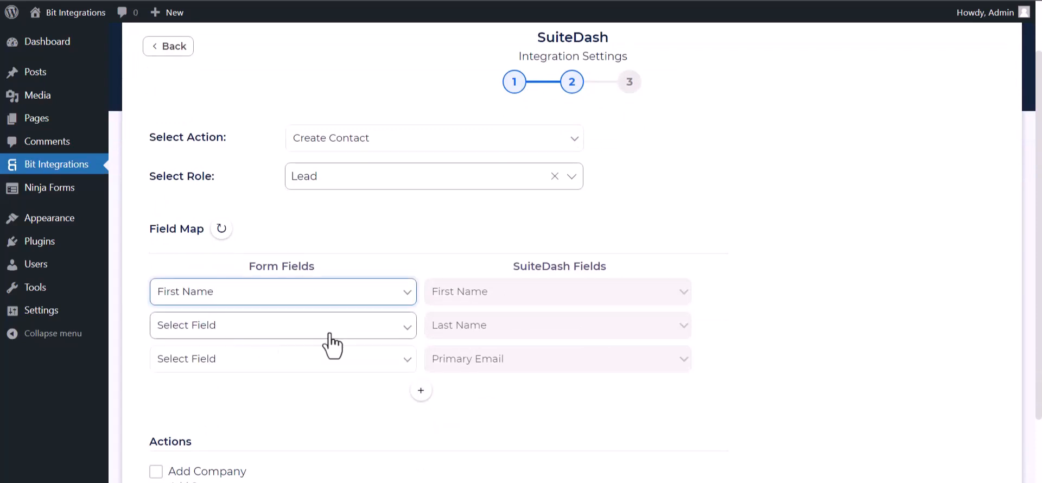
{"action": "left_click", "coordinate": [308, 329]}
{"action": "left_click", "coordinate": [210, 383]}
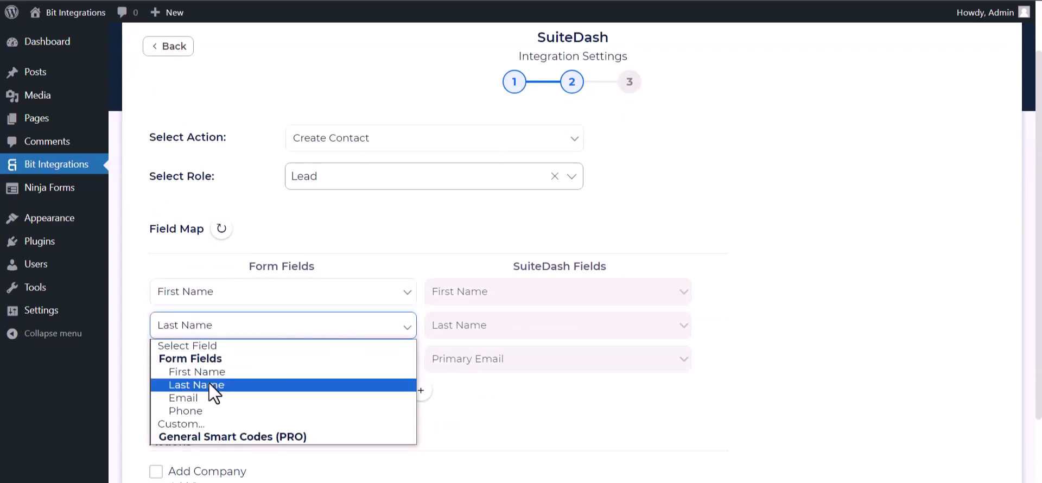
{"action": "scroll", "coordinate": [354, 309], "scroll_direction": "down", "scroll_amount": 2}
{"action": "left_click", "coordinate": [353, 245]}
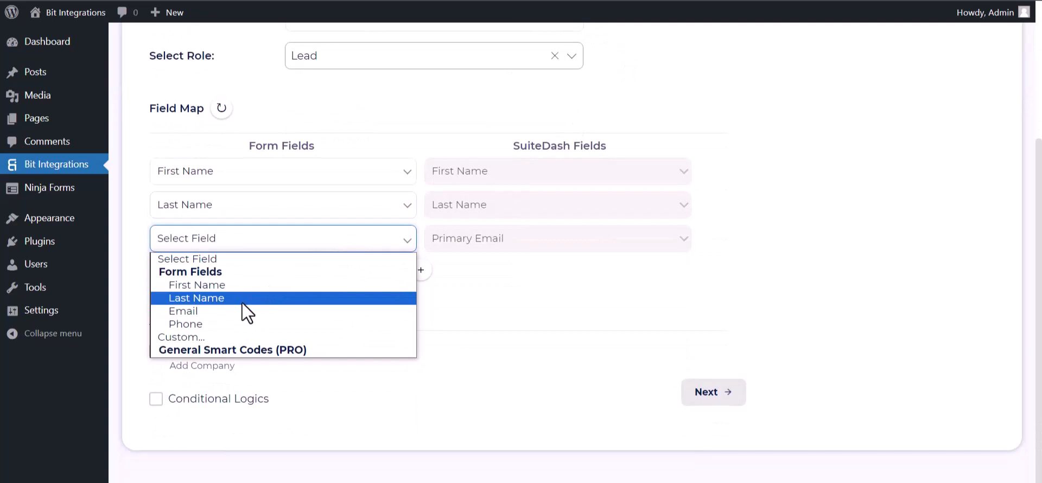
{"action": "left_click", "coordinate": [195, 313]}
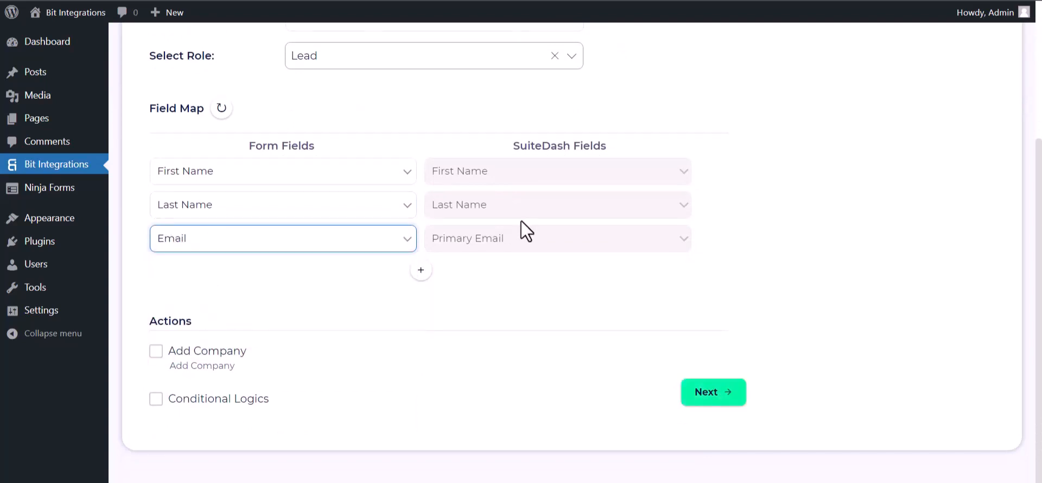
- Add a mapping row sending the form's Phone field to Primary Phone
{"action": "left_click", "coordinate": [421, 269]}
{"action": "left_click", "coordinate": [476, 273]}
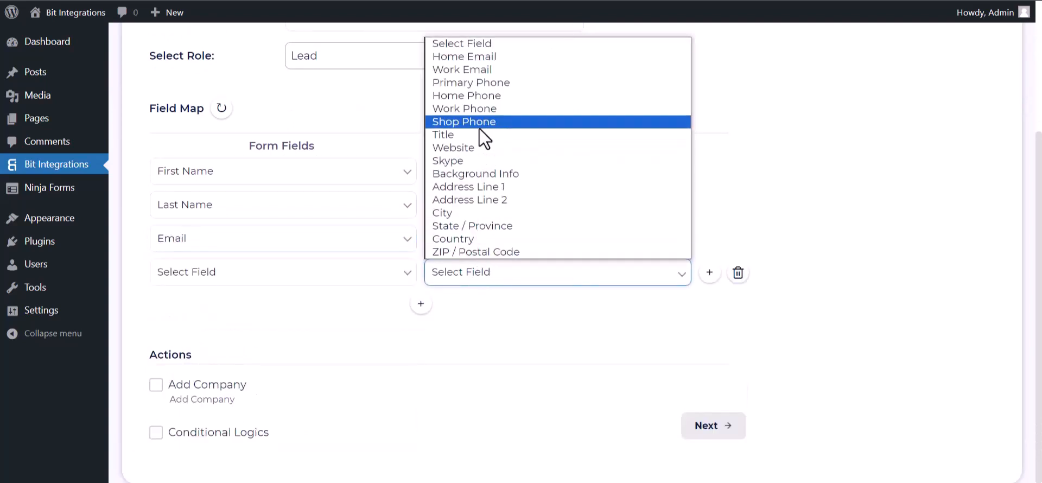
{"action": "left_click", "coordinate": [475, 82]}
{"action": "left_click", "coordinate": [347, 276]}
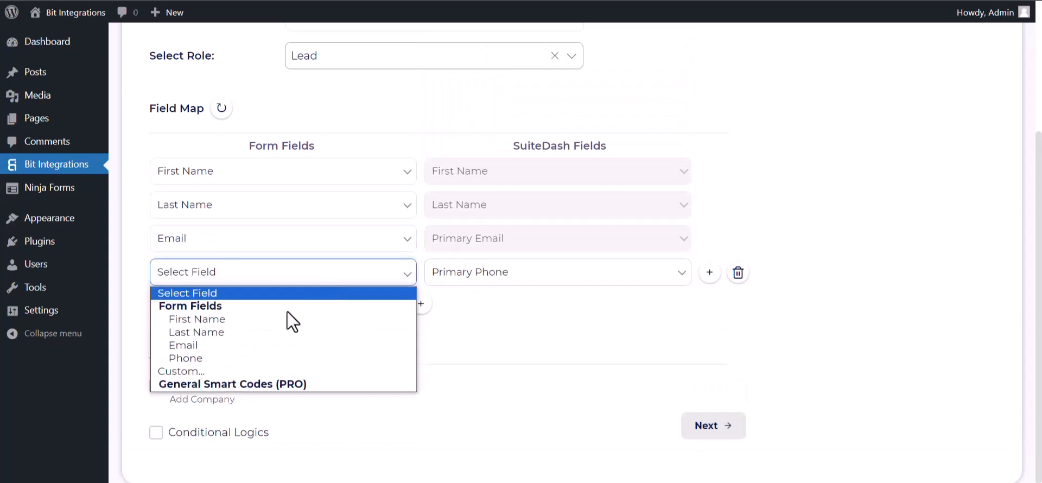
{"action": "left_click", "coordinate": [191, 356]}
- Toggle Conditional Logics on and back off, then proceed to the final step
{"action": "scroll", "coordinate": [426, 320], "scroll_direction": "down", "scroll_amount": 1}
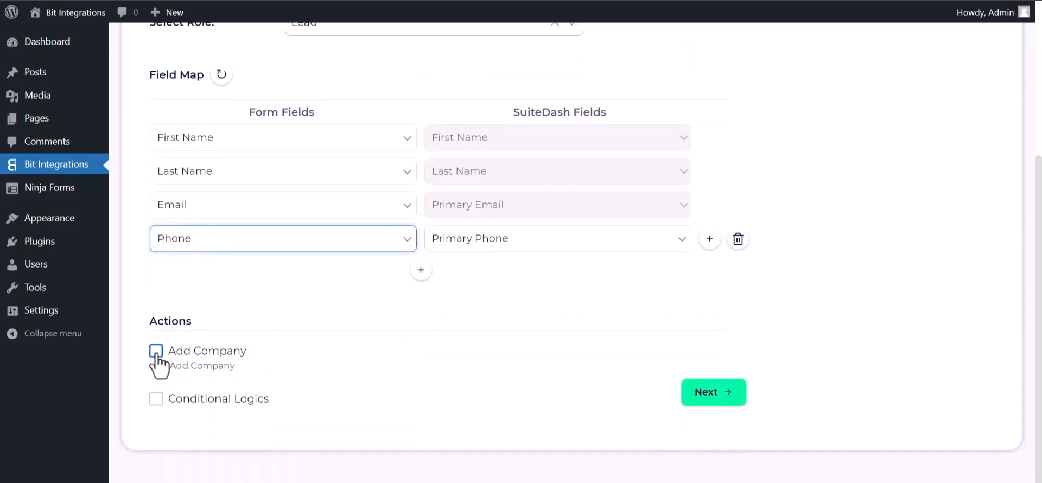
{"action": "left_click", "coordinate": [156, 399]}
{"action": "scroll", "coordinate": [217, 358], "scroll_direction": "down", "scroll_amount": 3}
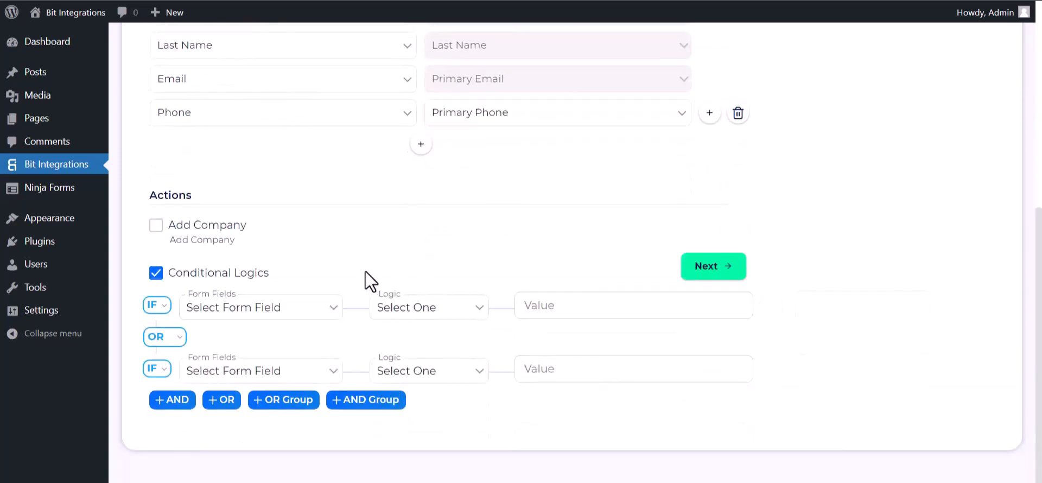
{"action": "left_click", "coordinate": [154, 274]}
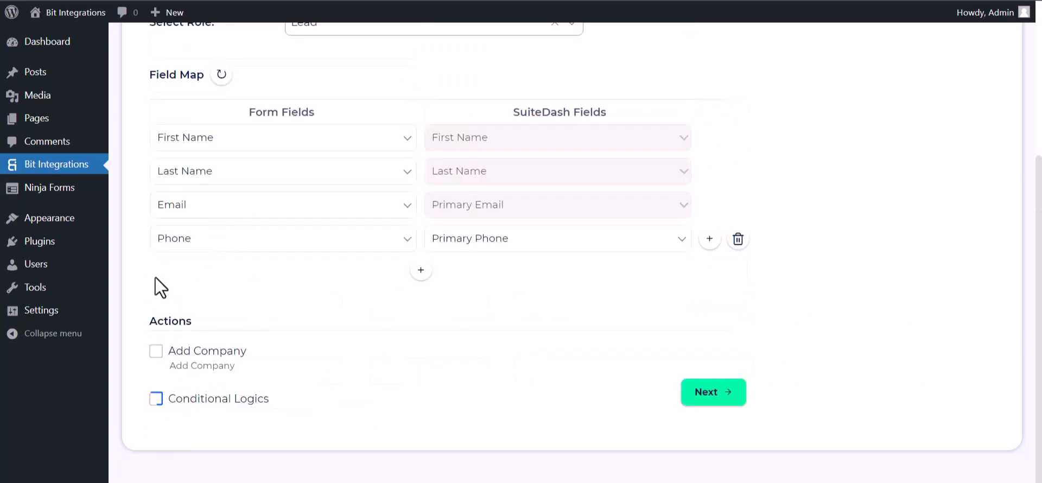
{"action": "left_click", "coordinate": [715, 398]}
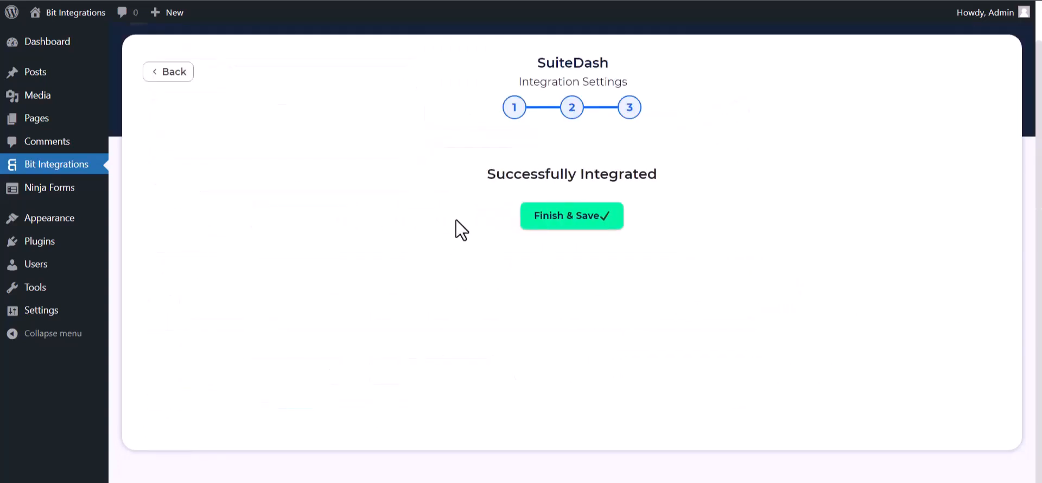
- Finish and save the SuiteDash integration from the Successfully Integrated step
{"action": "left_click", "coordinate": [549, 217]}
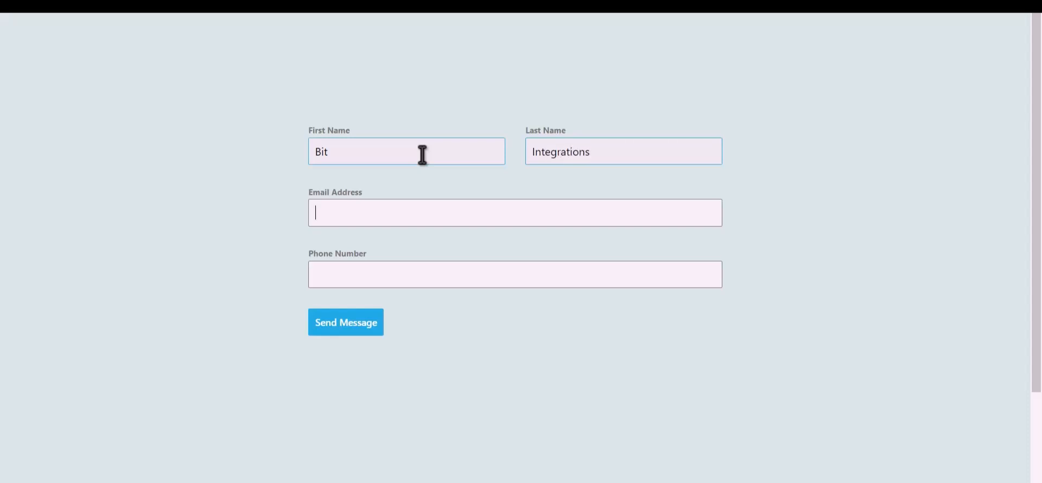
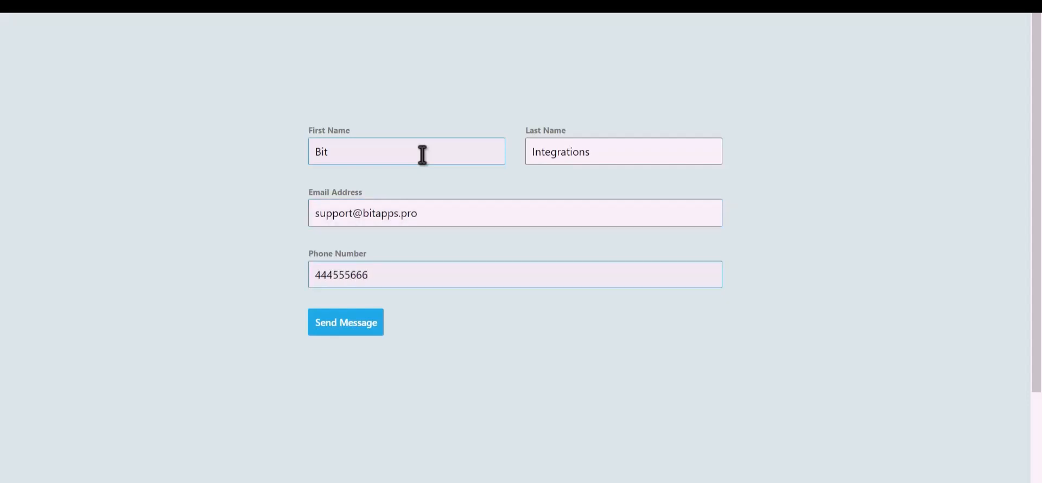
- Fill in the contact form's name, e-mail and phone fields and send the message
{"action": "left_click", "coordinate": [355, 329]}
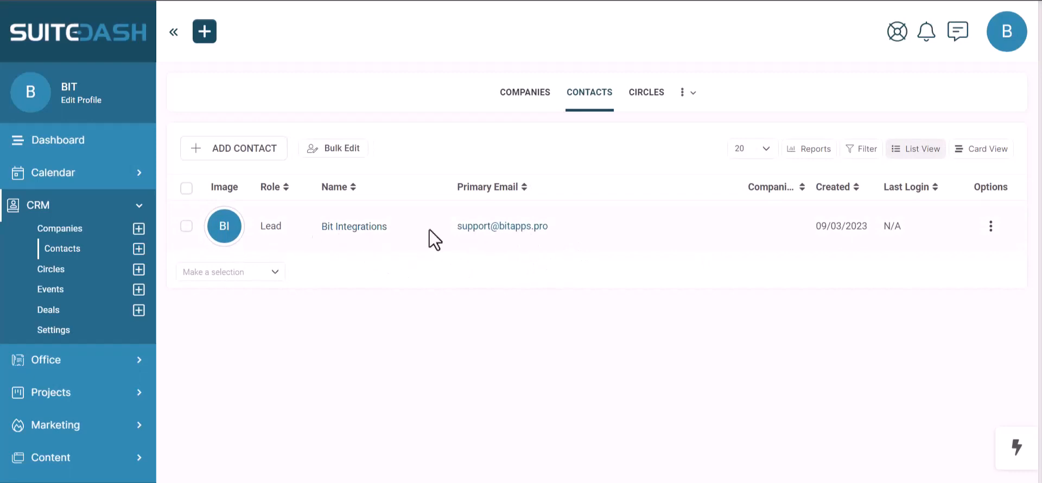
- Open the Bit Integrations Lead contact's profile from CRM Contacts to confirm its submitted e-mail and phone
{"action": "left_click", "coordinate": [535, 232]}
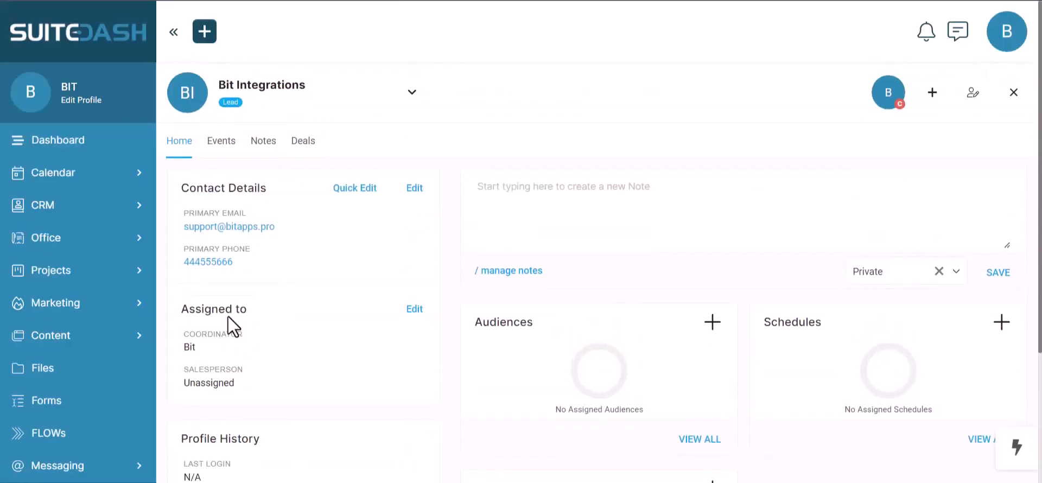